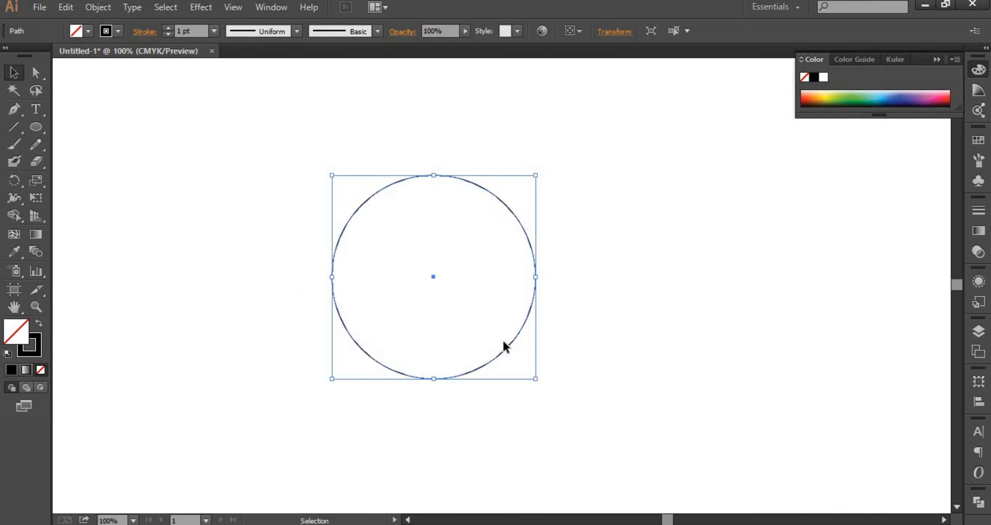
Step: Duplicate the circle sideways with overlap, and duplicate the pair vertically by half a circle's height to make four overlapping circles
drag(508, 346, 593, 349)
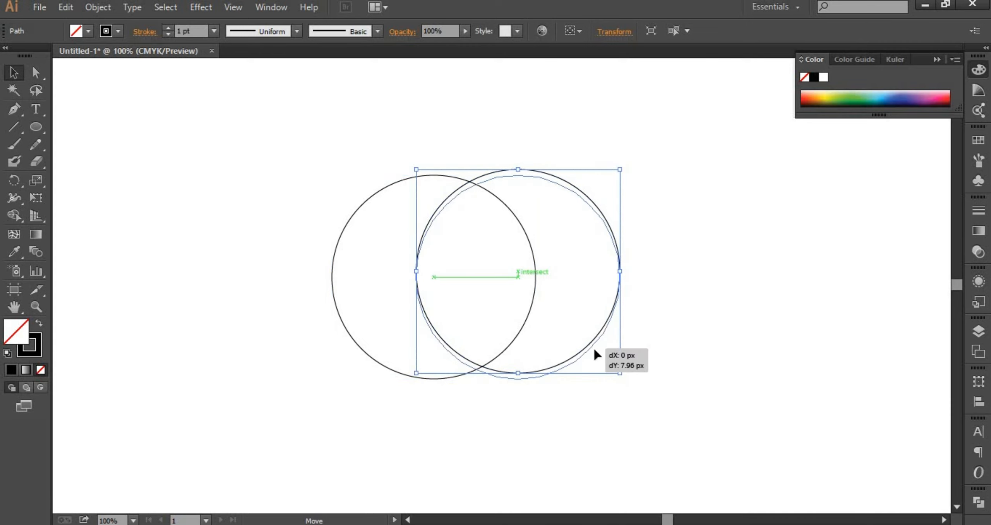
click(633, 375)
key(ctrl+minus)
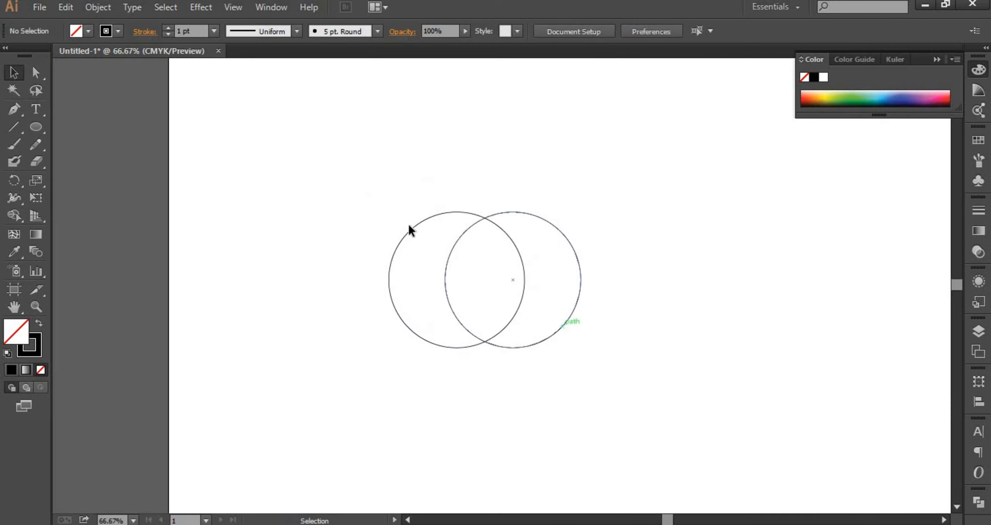
drag(364, 213, 562, 366)
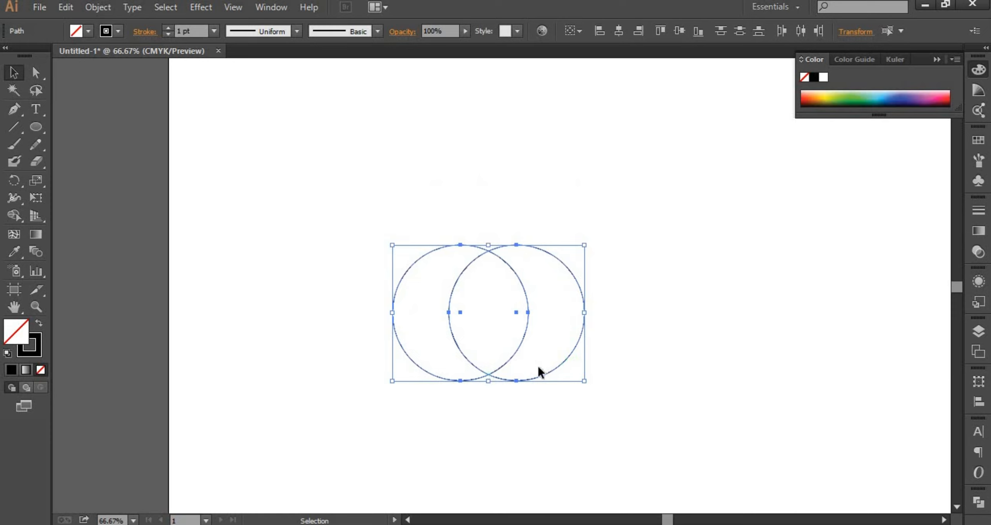
drag(545, 347, 546, 308)
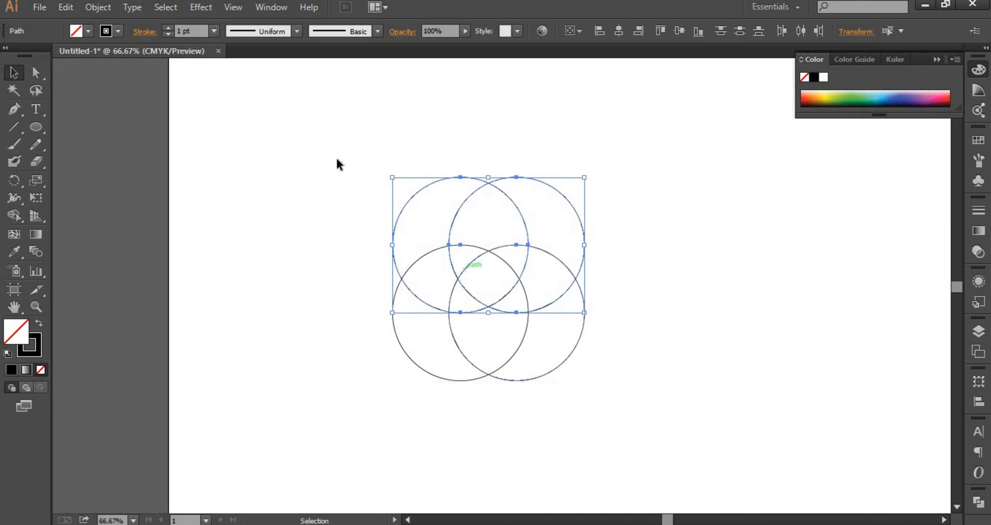
Step: Turn the shield-shaped region at the lower centre of the four circles into a black shape with Shape Builder
drag(342, 161, 583, 401)
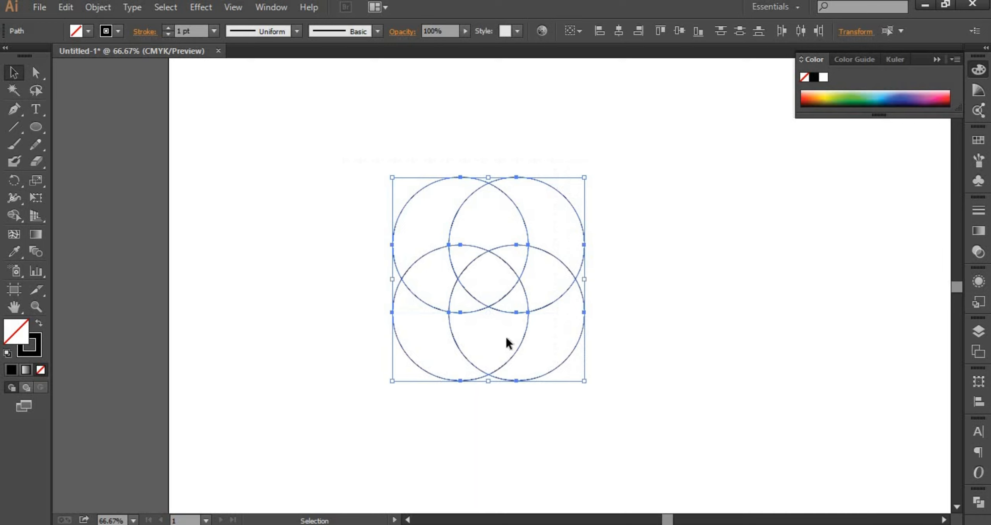
click(14, 215)
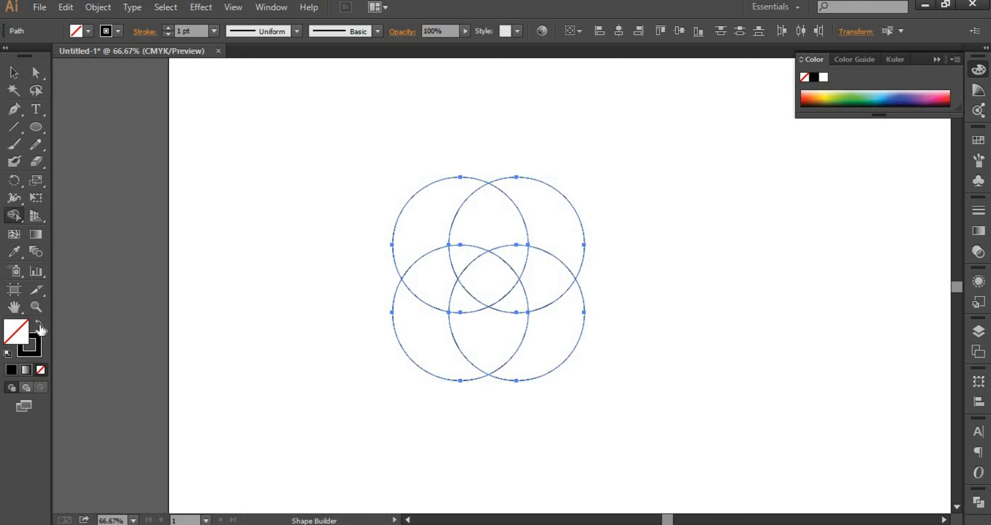
key(shift+x)
click(473, 337)
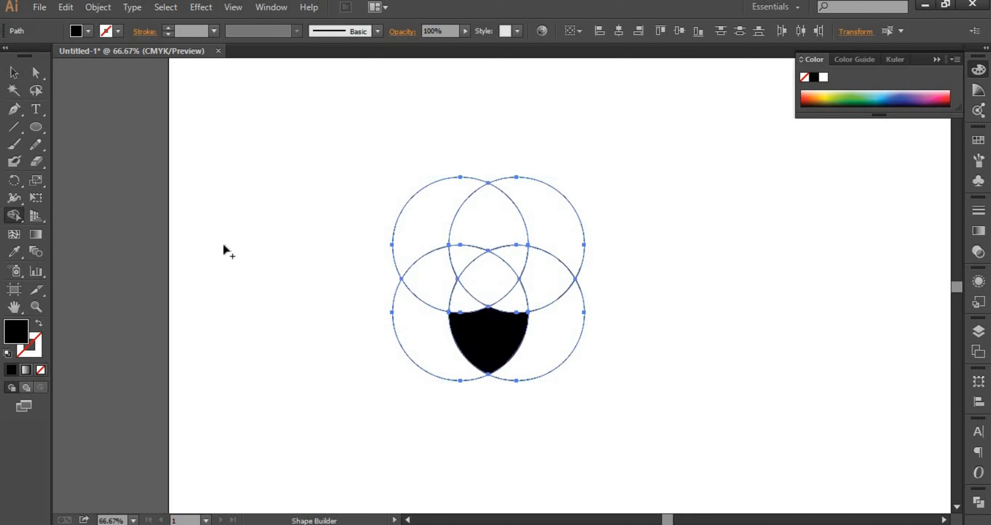
Step: Move the black shield to the right, clear of the circles, and delete the leftover circles
click(13, 72)
key(shift+x)
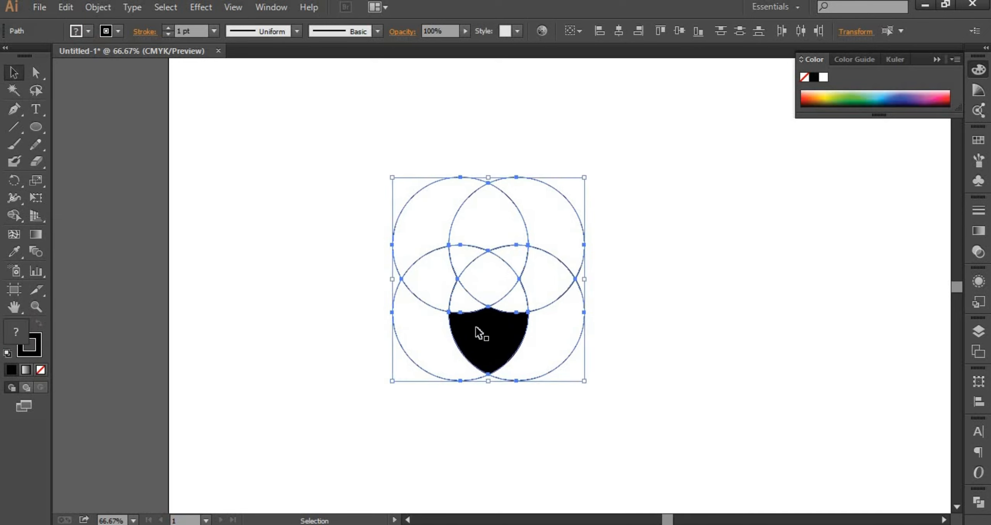
click(736, 301)
drag(488, 336, 770, 310)
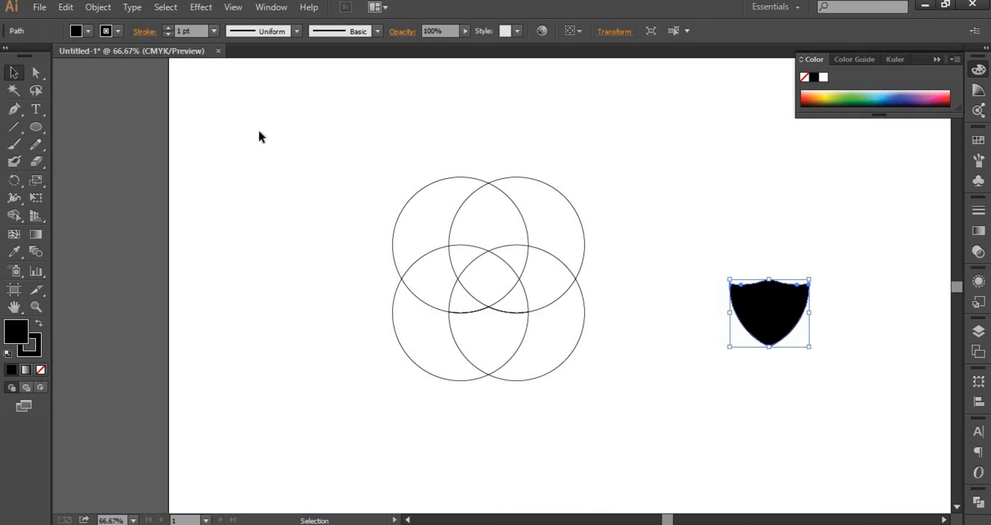
drag(265, 138, 545, 382)
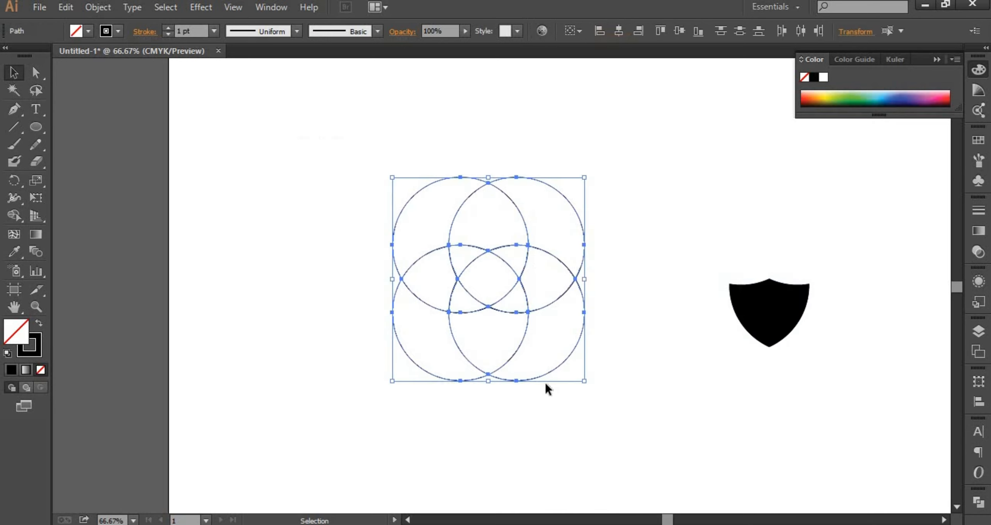
key(Delete)
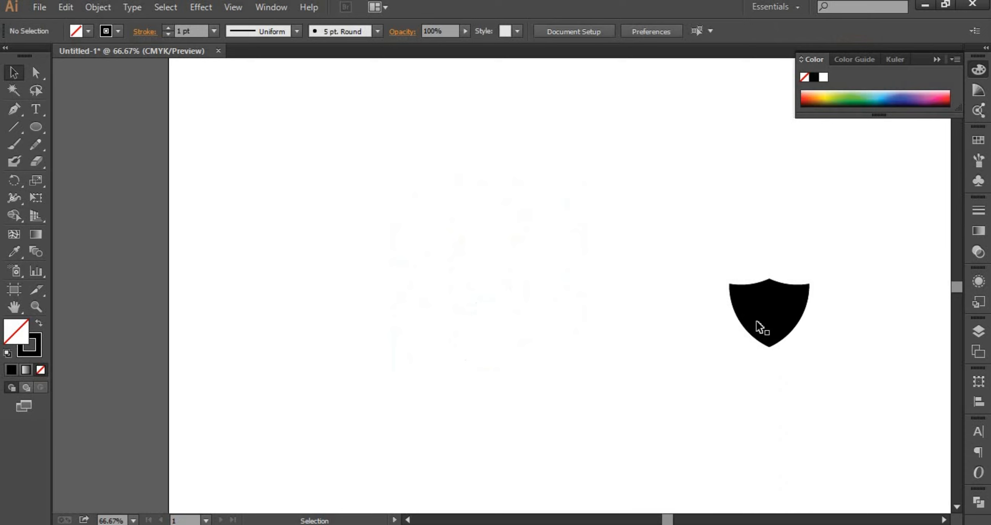
Step: Stretch the shield slightly downward and move it to the upper right area of the artboard
click(769, 344)
drag(769, 347, 769, 350)
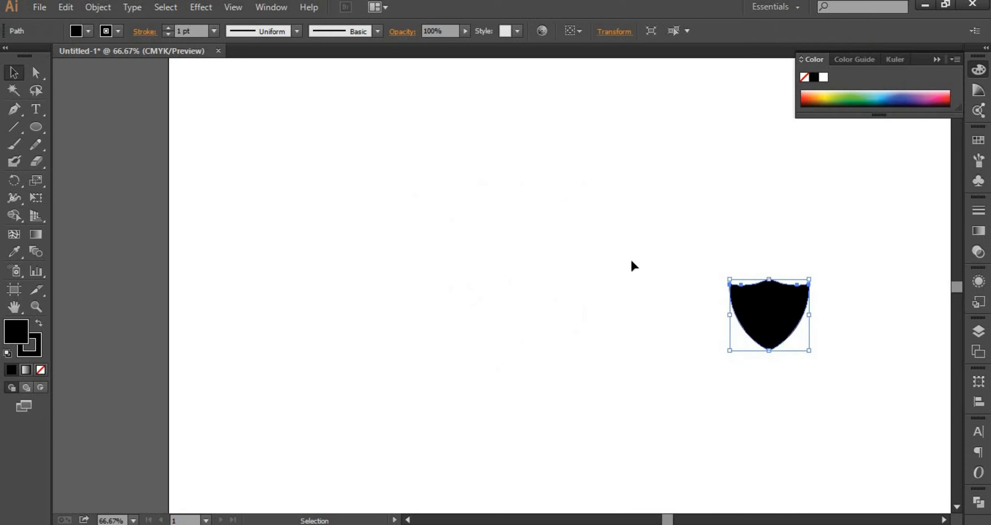
drag(775, 313, 725, 186)
click(719, 193)
Step: Remove the shield's fill and draw a long vertical line segment on the left side of the artboard
click(35, 110)
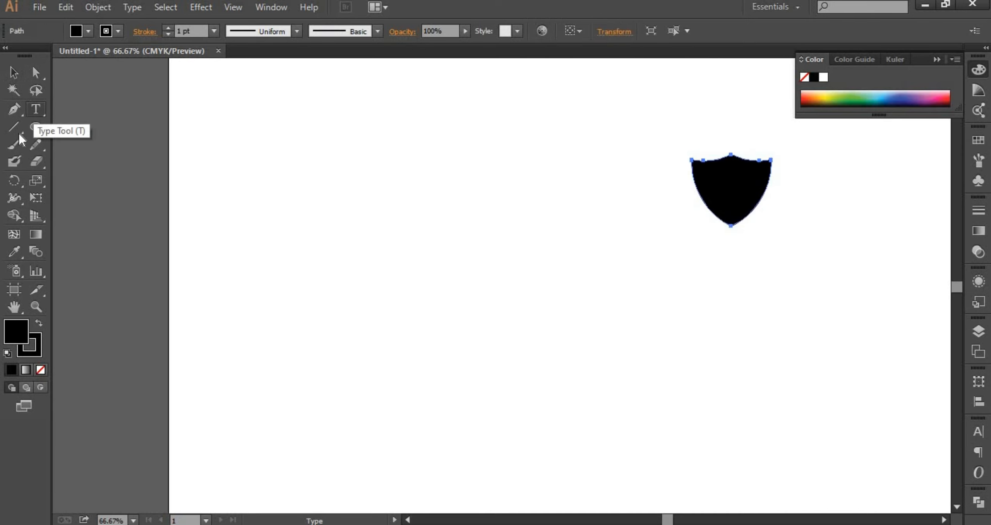
click(14, 127)
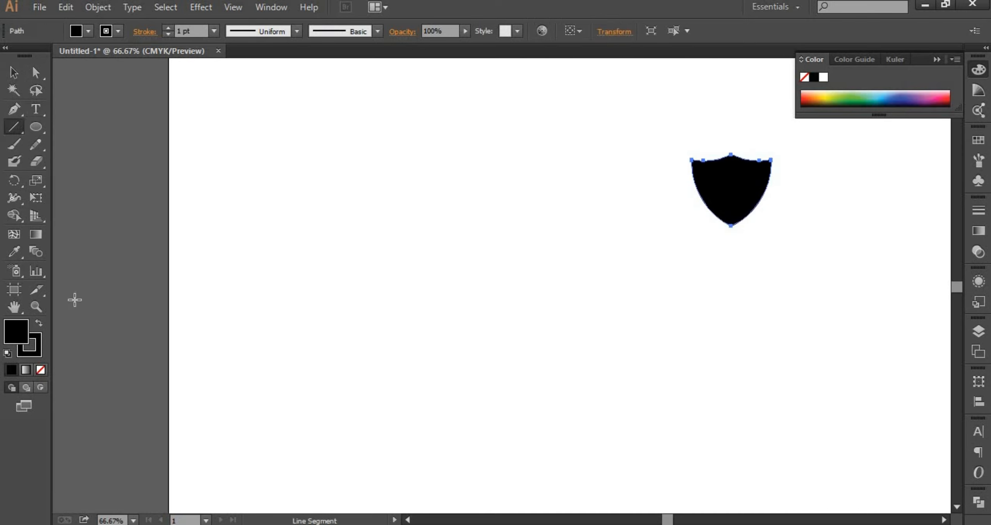
click(41, 369)
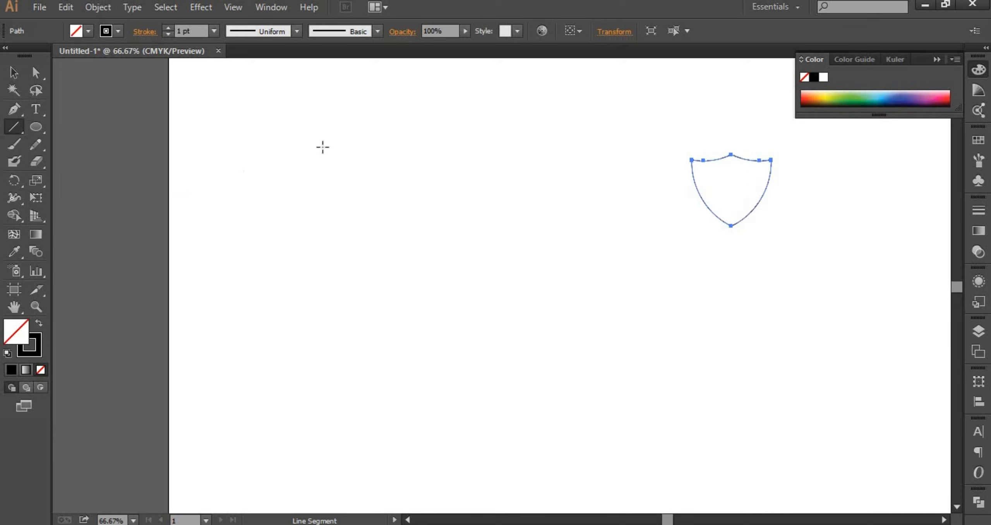
drag(321, 146, 325, 397)
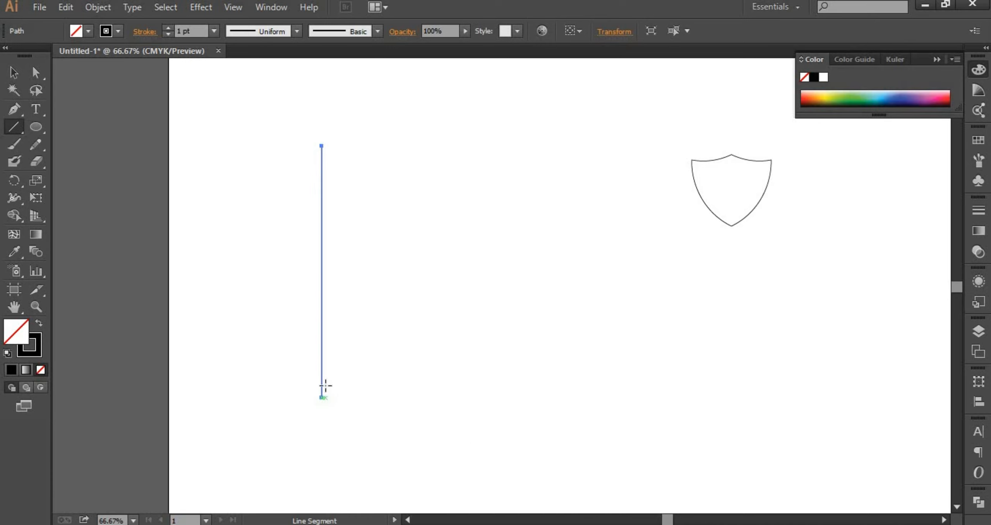
Step: Duplicate the vertical line a small distance to the right and repeat the copy to make 14 evenly spaced lines
click(13, 72)
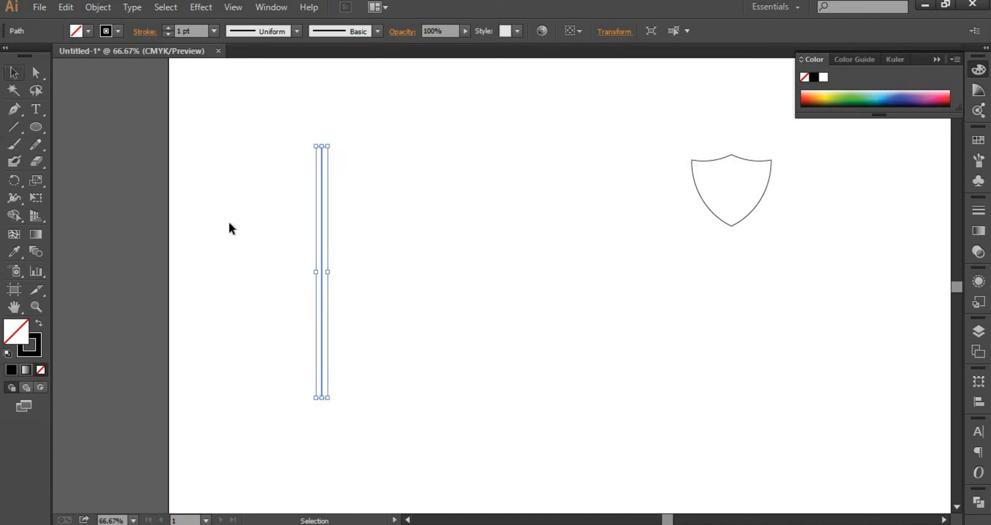
mouse_move(324, 331)
mouse_down()
mouse_move(334, 331)
mouse_move(306, 330)
mouse_up()
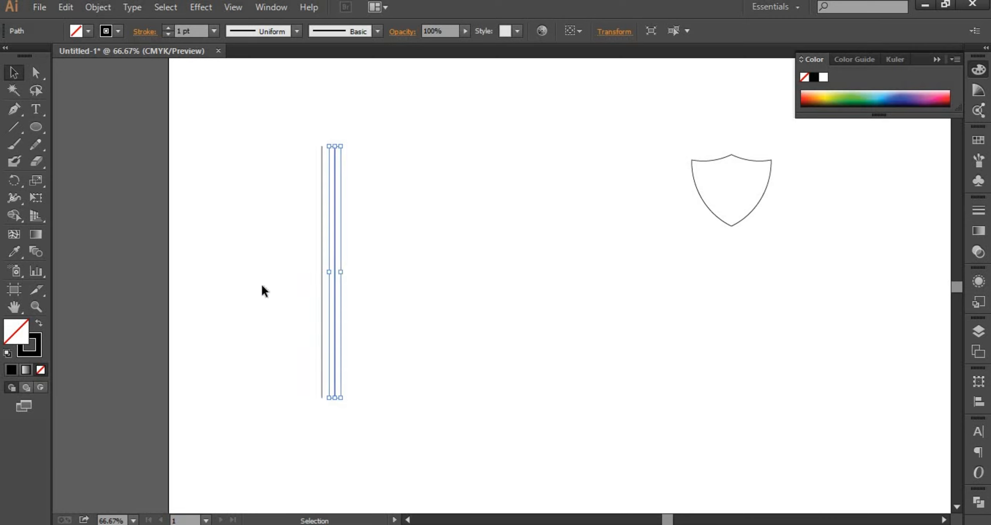
key(ctrl+d)
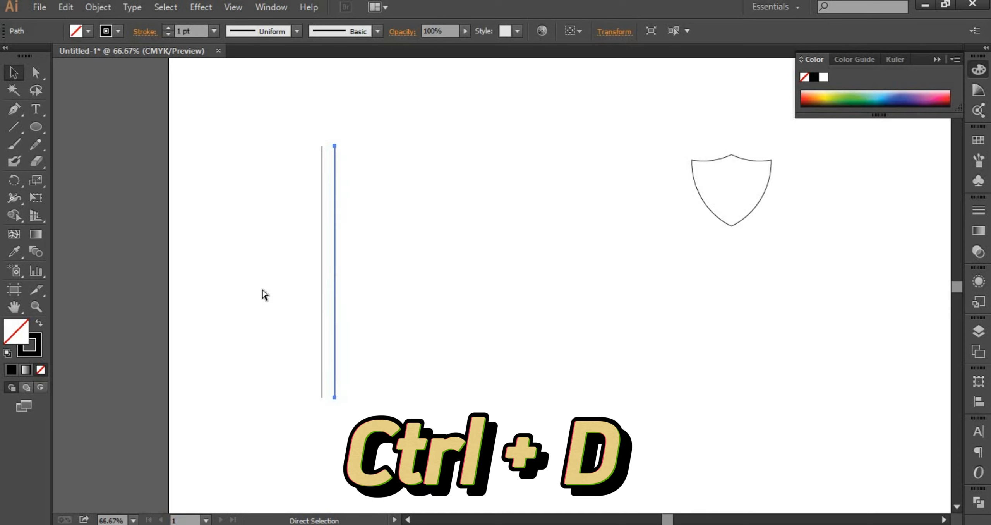
key(ctrl+d)
key(ctrl+d)
key(ctrl+d)
key(ctrl+d)
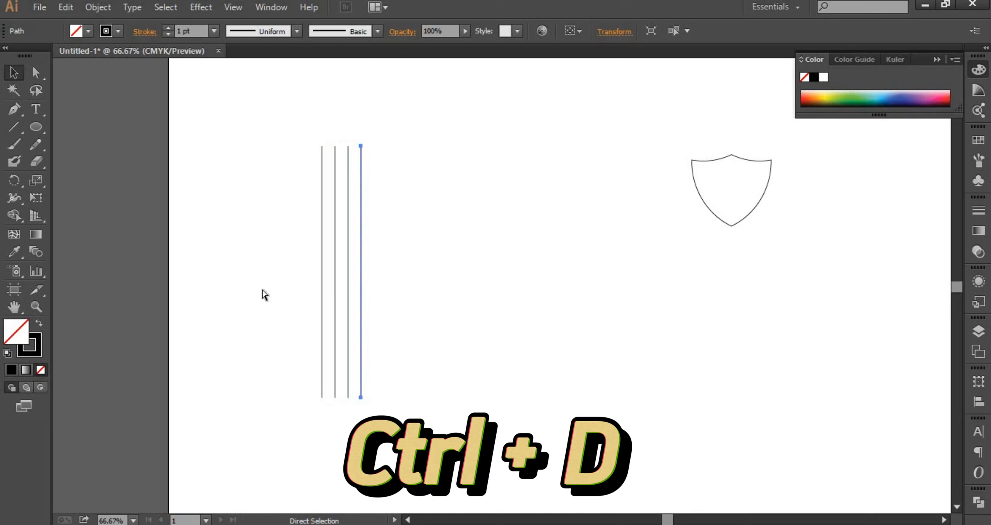
key(ctrl+d)
key(ctrl+d)
key(ctrl+d)
key(ctrl+d)
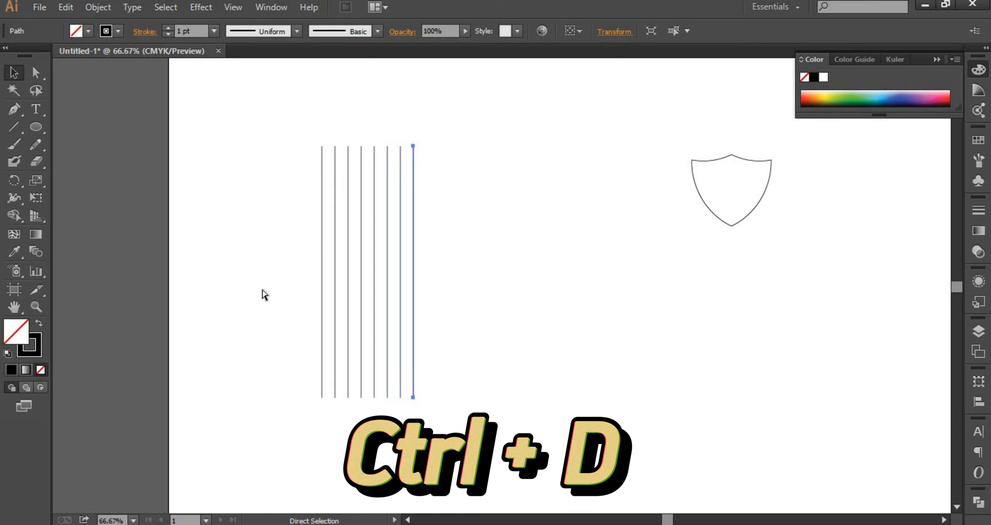
key(ctrl+d)
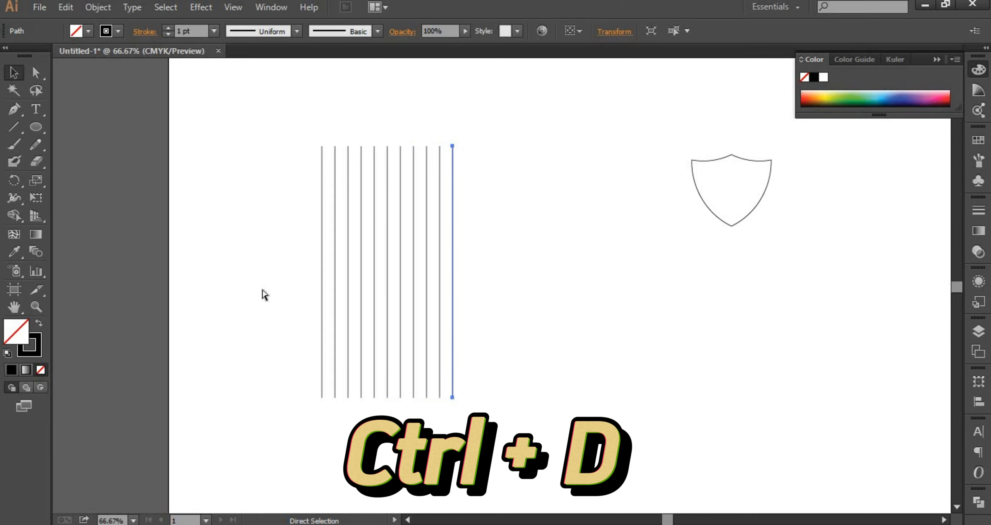
key(ctrl+d)
key(ctrl+d)
key(ctrl+d)
Step: Group the vertical lines and rotate a copy of the group by 90 degrees about its centre to form a grid
click(13, 73)
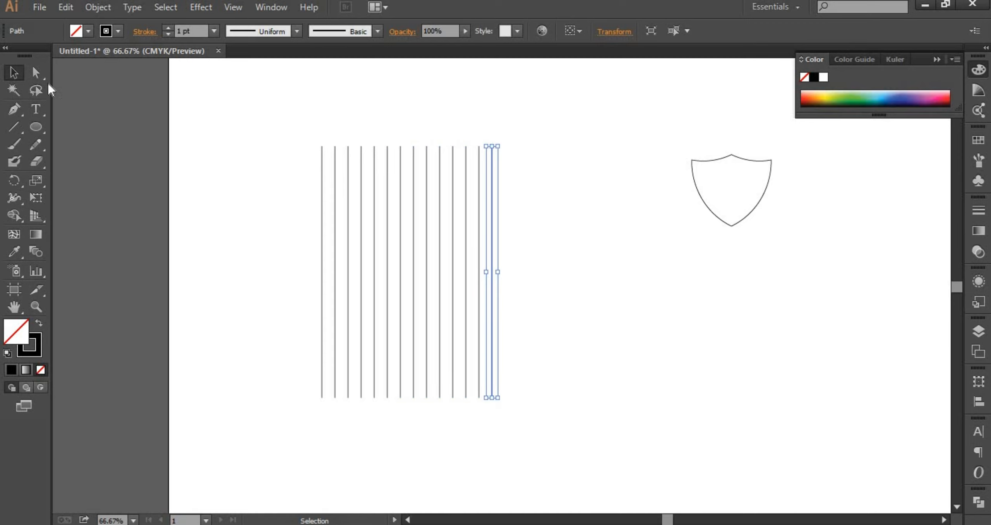
drag(281, 175, 487, 402)
key(ctrl+g)
key(r)
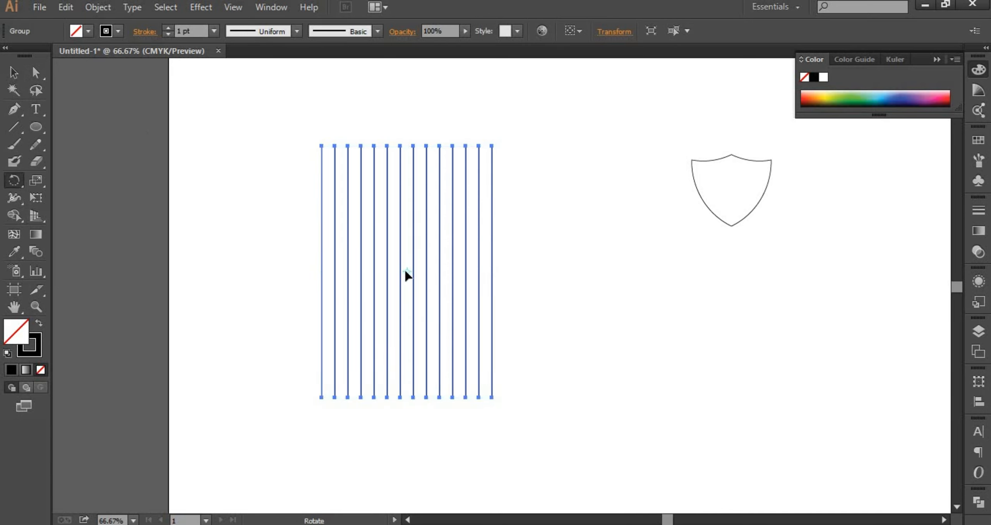
key(alt)
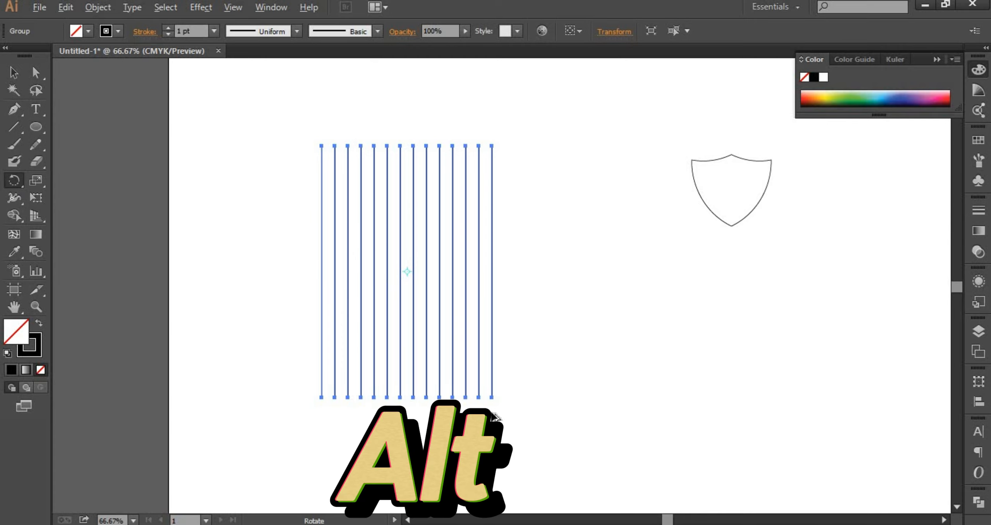
drag(499, 396, 295, 352)
Step: Select both line groups and move the whole grid to the right, toward the middle of the artboard
click(13, 72)
drag(235, 399, 418, 311)
drag(513, 330, 599, 339)
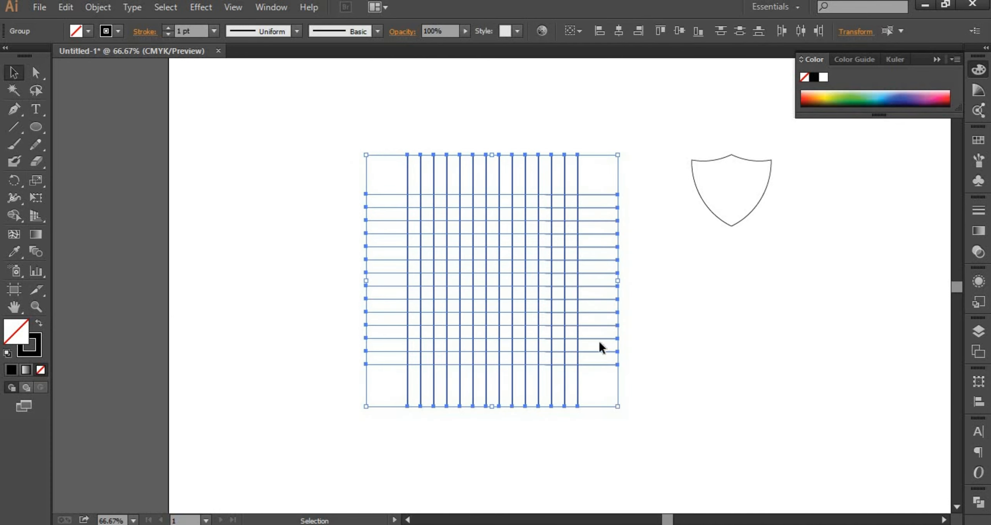
Step: Place the shield outline on the grid, enlarged to span from the first to the last vertical line
scroll(612, 329, down, 1)
click(689, 244)
click(729, 190)
drag(731, 191, 578, 307)
key(Left)
key(Left)
key(Left)
key(Left)
key(Left)
key(Left)
key(Left)
key(Left)
key(Left)
key(Left)
key(Left)
drag(574, 307, 577, 312)
key(Left)
key(Left)
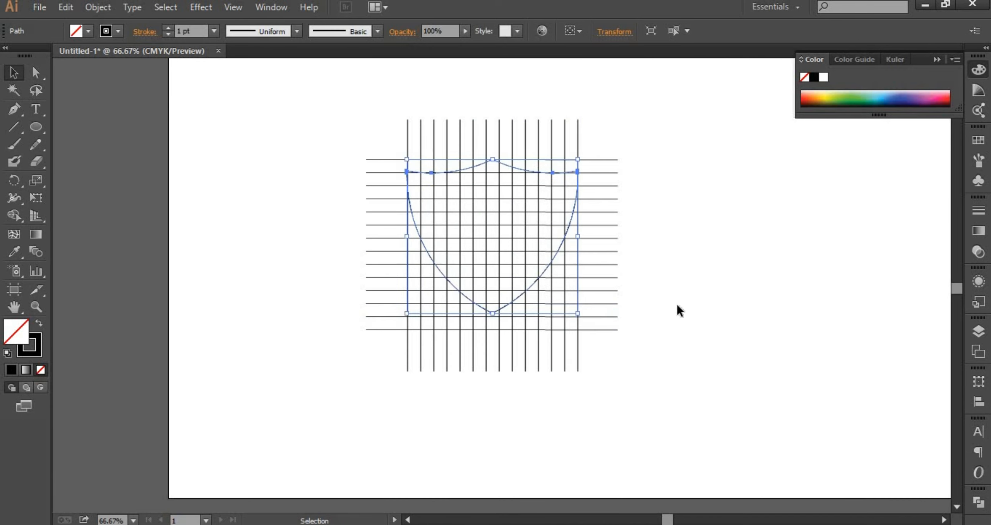
click(677, 310)
Step: Paste a copy of the shield in front and scale it about its centre to sit one grid column inside the original
click(511, 303)
key(ctrl+c)
key(ctrl+f)
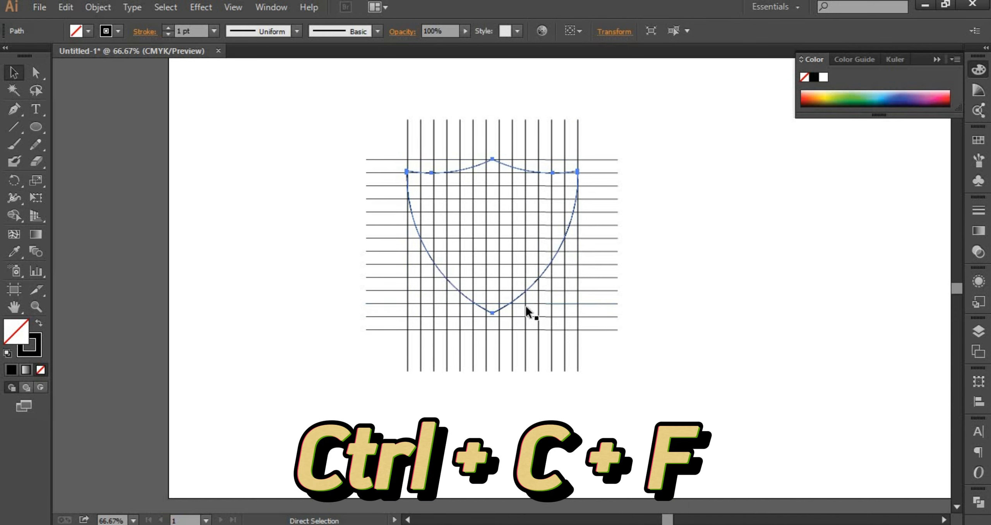
drag(576, 313, 565, 303)
Step: Select the grid and both shields, and merge the cells along the outer shield's left edge into a black shape with Shape Builder
drag(298, 115, 651, 340)
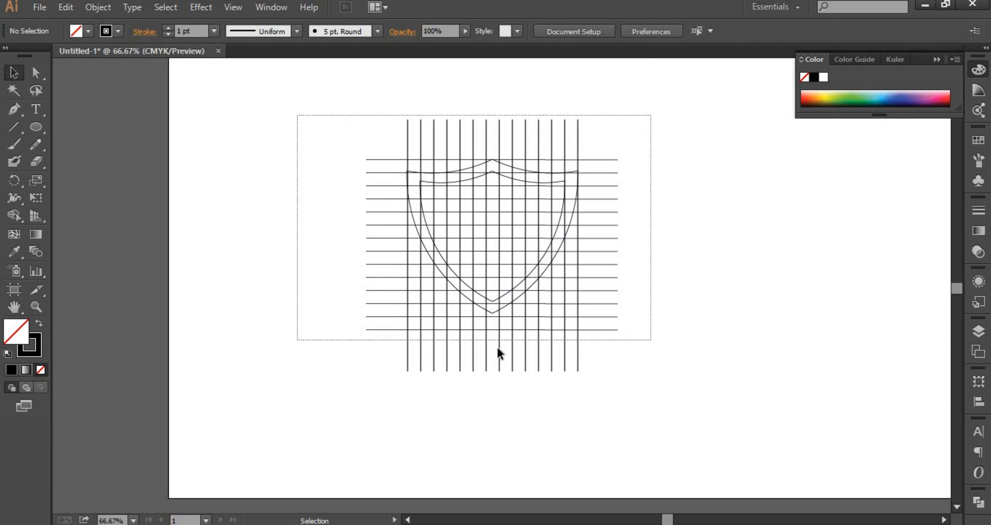
click(39, 323)
click(39, 323)
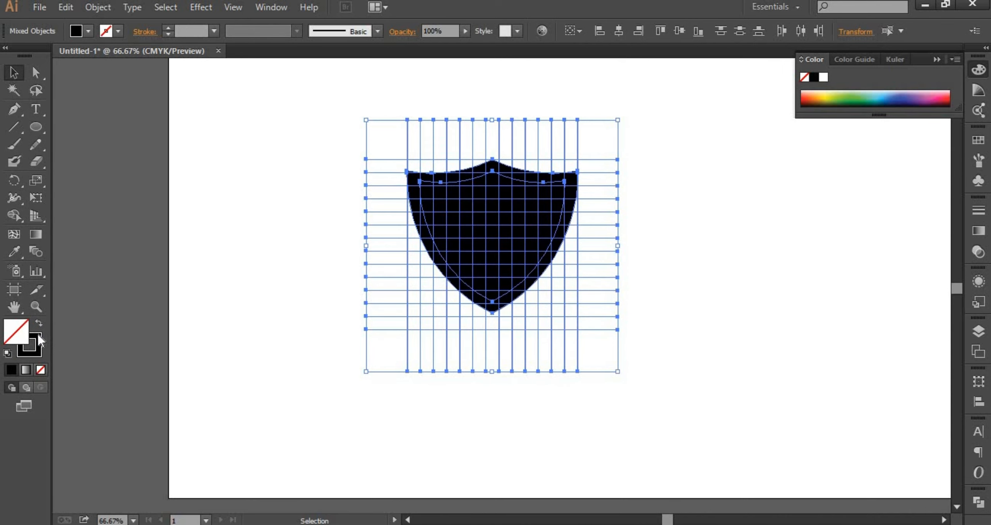
click(13, 211)
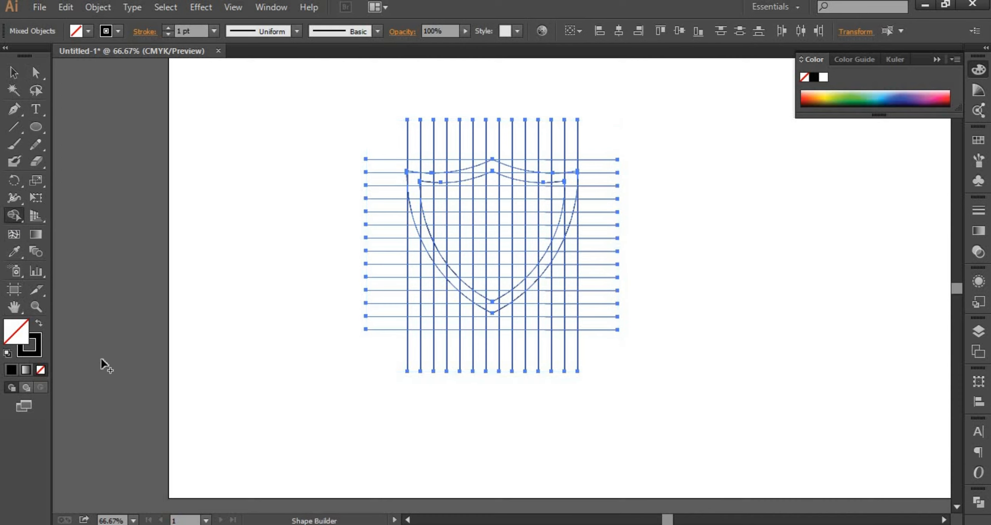
key(shift+x)
key(ctrl+equal)
key(ctrl+equal)
drag(325, 290, 359, 430)
click(343, 288)
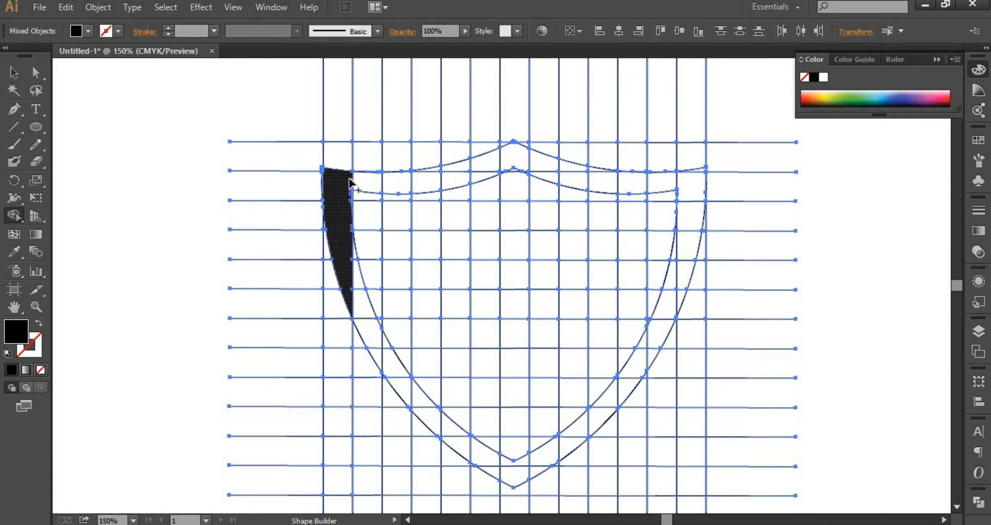
Step: Merge grid cells inside the shield into black letterforms: an M on the left, an S in the middle and a third letter on the right
mouse_move(398, 178)
mouse_down()
mouse_move(395, 249)
mouse_move(394, 378)
mouse_move(390, 348)
mouse_move(452, 176)
mouse_move(455, 456)
mouse_up()
drag(533, 357, 497, 370)
mouse_move(480, 177)
mouse_down()
mouse_move(477, 276)
mouse_move(484, 163)
mouse_move(515, 189)
mouse_move(532, 187)
mouse_move(533, 281)
mouse_move(480, 352)
mouse_move(534, 394)
mouse_move(531, 452)
mouse_move(498, 481)
mouse_move(478, 482)
mouse_move(475, 421)
mouse_move(490, 387)
mouse_up()
mouse_move(600, 200)
mouse_down()
mouse_move(595, 379)
mouse_move(615, 364)
mouse_move(610, 339)
mouse_move(665, 183)
mouse_move(655, 229)
mouse_up()
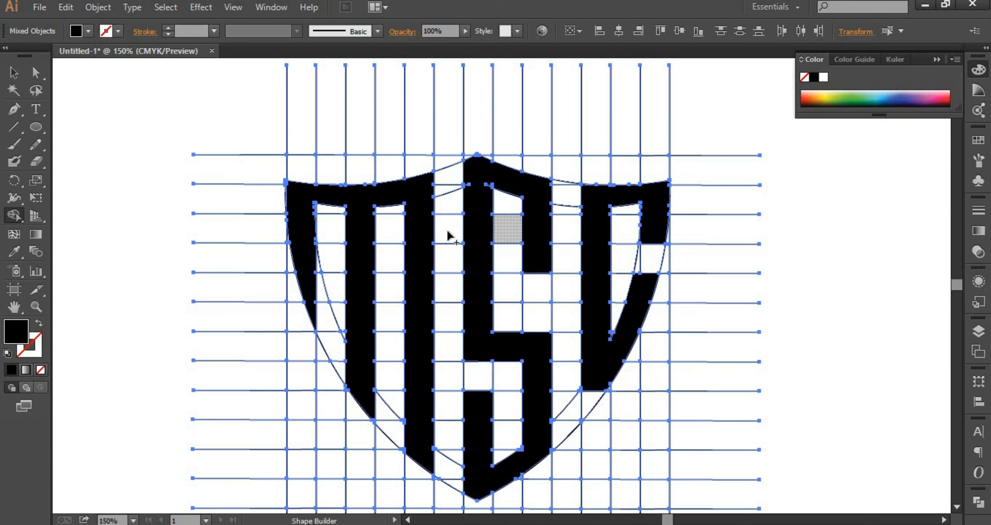
Step: Reselect the grid, shields and letterforms, and merge the remaining pieces of the black letters with Shape Builder
click(8, 77)
drag(98, 108, 738, 407)
key(shift+m)
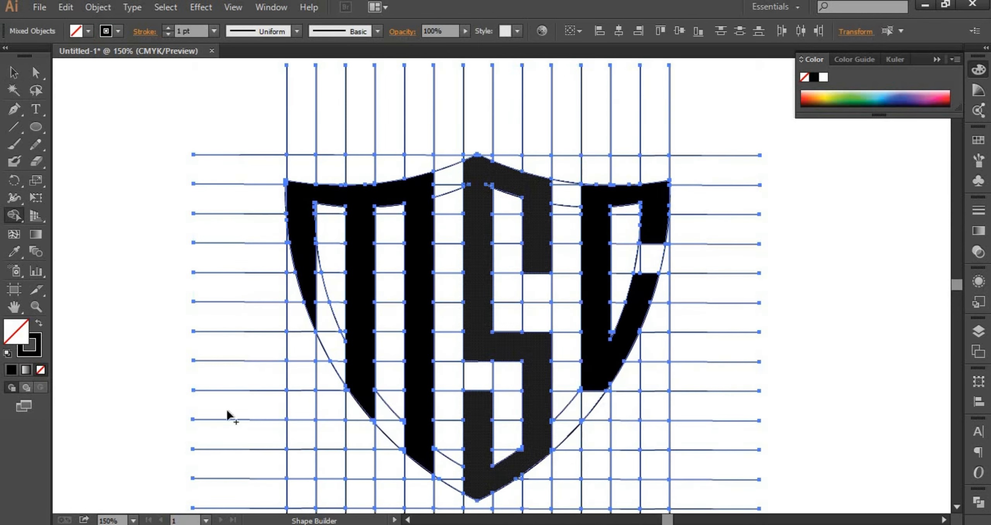
scroll(496, 151, up, 3)
click(420, 226)
drag(451, 195, 469, 266)
key(space)
drag(271, 321, 590, 269)
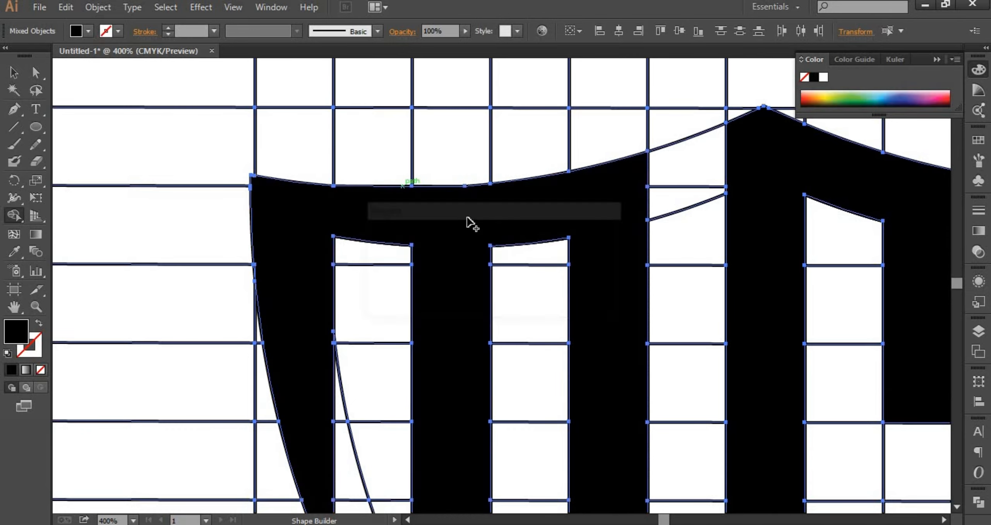
key(space)
drag(853, 251, 505, 229)
key(space)
drag(372, 392, 434, 269)
key(ctrl+minus)
key(ctrl+minus)
key(ctrl+minus)
key(ctrl+minus)
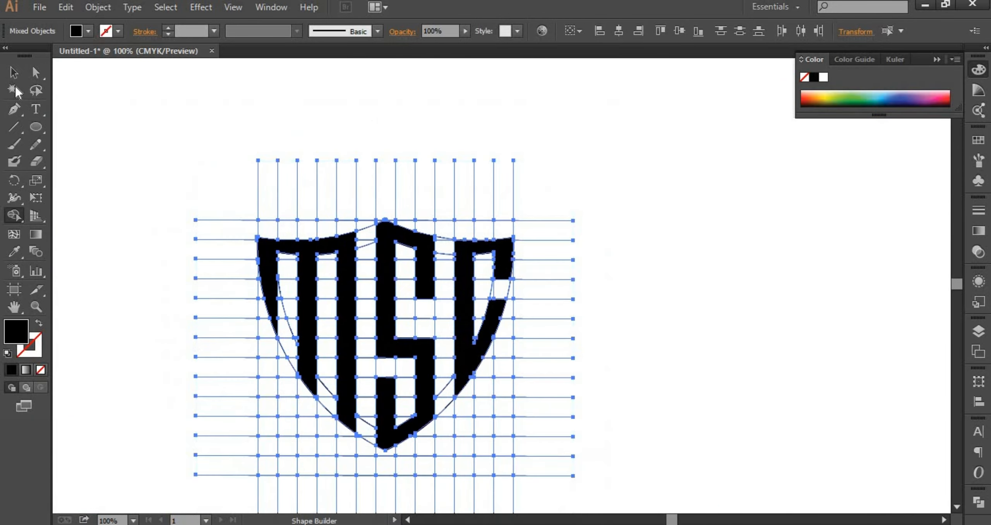
Step: Ungroup the group containing the horizontal grid lines and the merged black letterforms, and clear the selection
click(14, 74)
key(ctrl+shift+a)
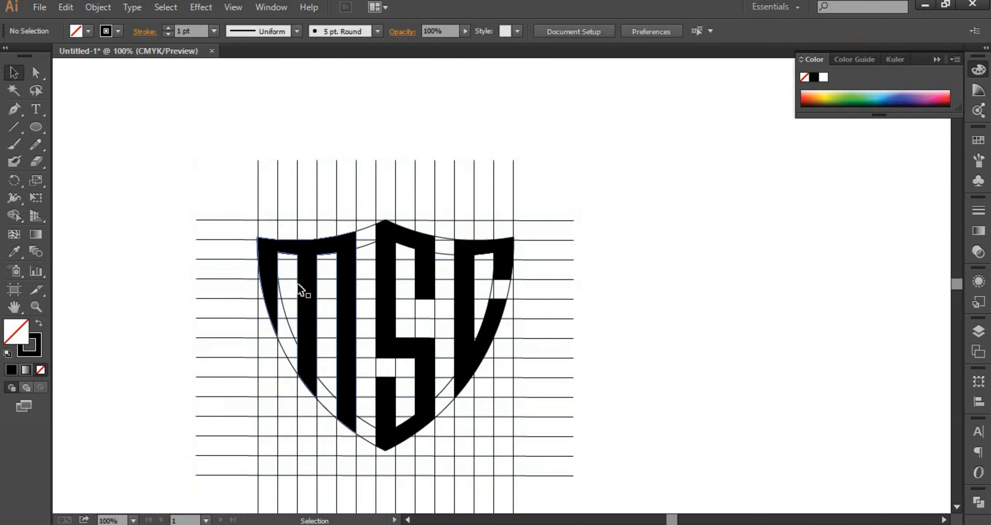
click(345, 284)
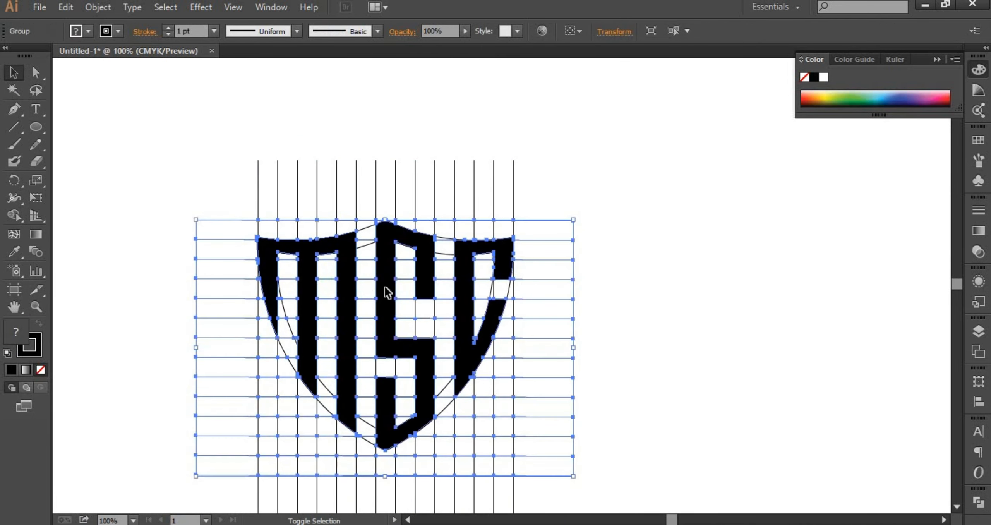
right_click(385, 287)
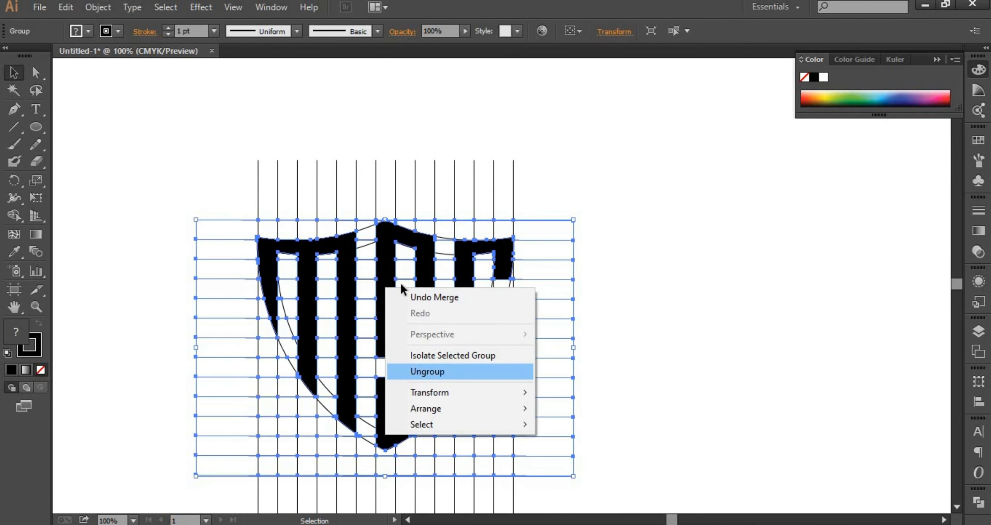
click(422, 375)
key(ctrl+shift+a)
Step: Move the three black letters off the grid to the empty area beside it, and delete the leftover grid and shield lines
click(342, 286)
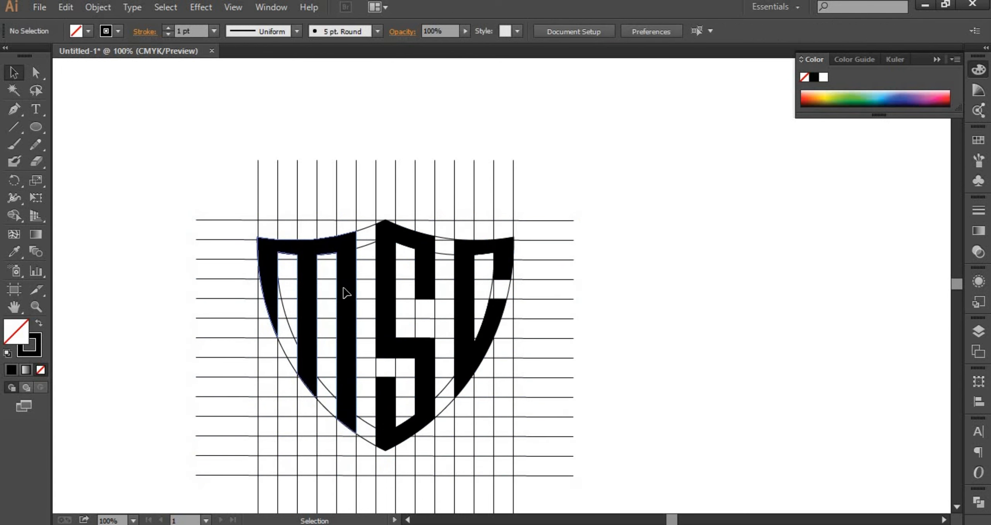
shift+click(379, 292)
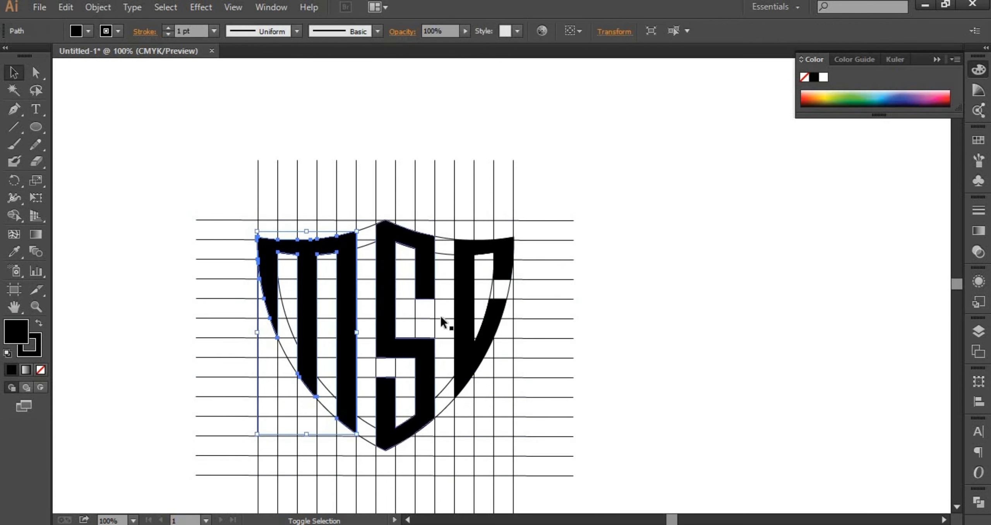
shift+click(461, 329)
drag(462, 329, 814, 295)
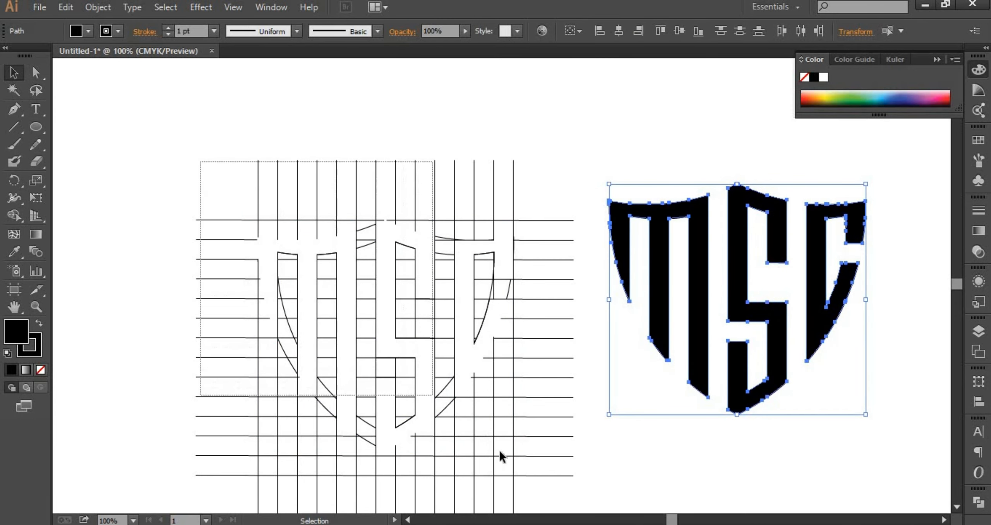
click(522, 477)
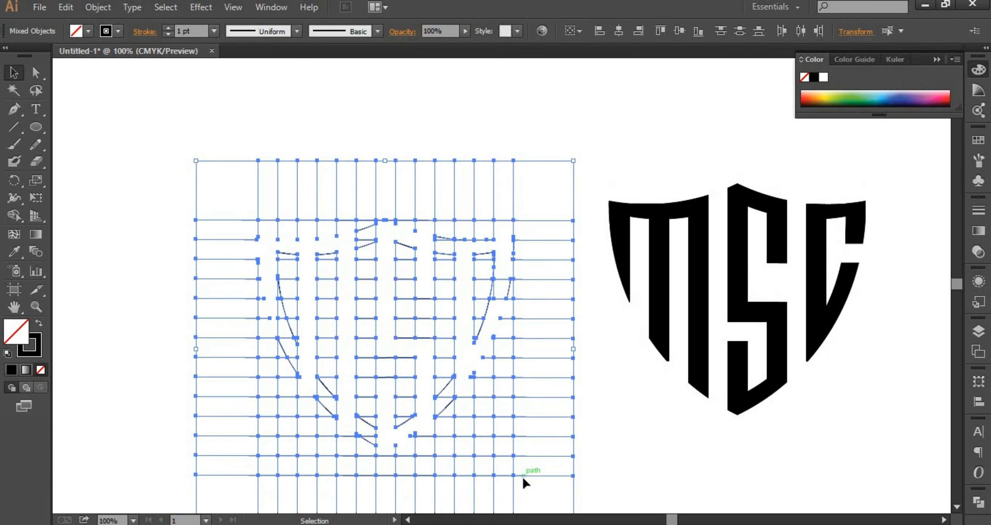
key(Delete)
Step: Select all three letters and move them together into the space where the grid was
click(702, 340)
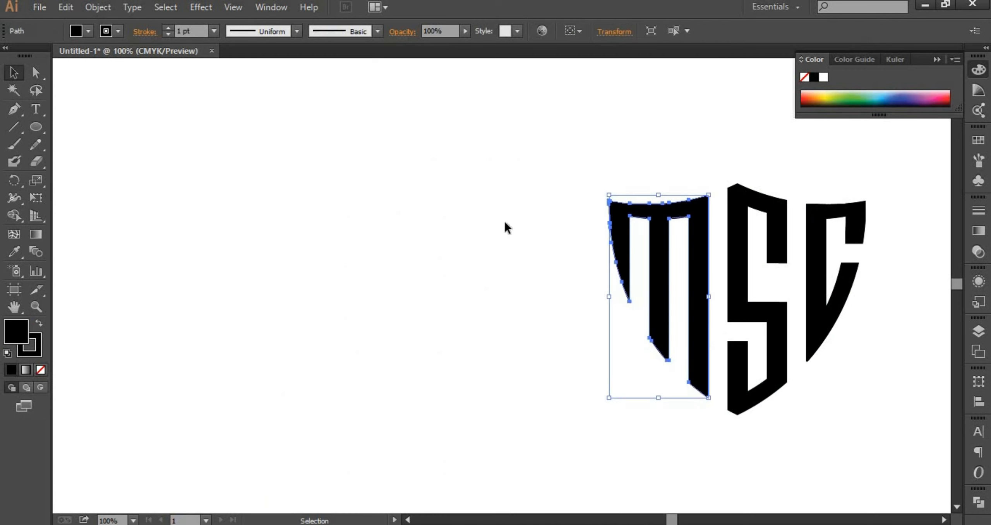
drag(524, 193, 790, 362)
drag(564, 127, 854, 411)
drag(778, 340, 510, 323)
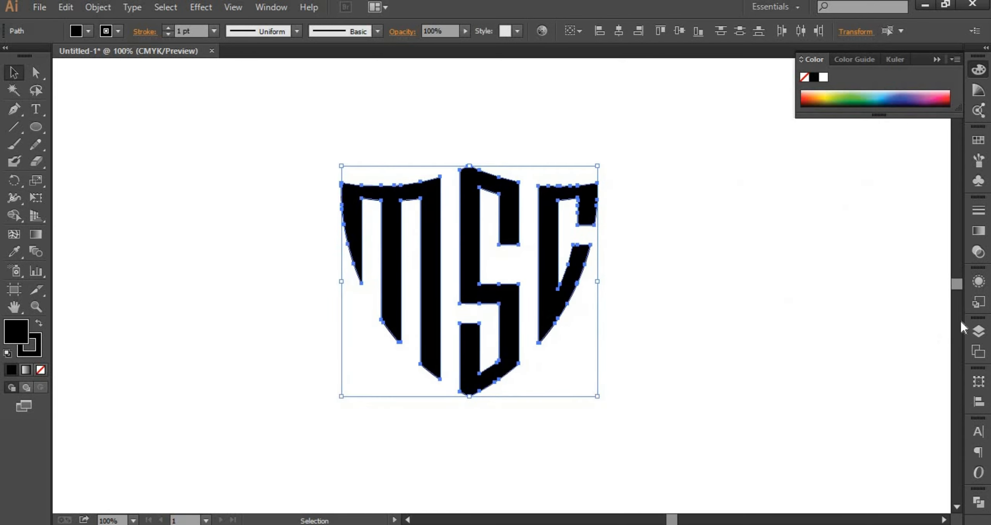
Step: Fill the letters with a linear gradient and set its starting stop to dark brown, C 0, M 50, Y 100, K 79
click(978, 231)
click(869, 299)
click(792, 312)
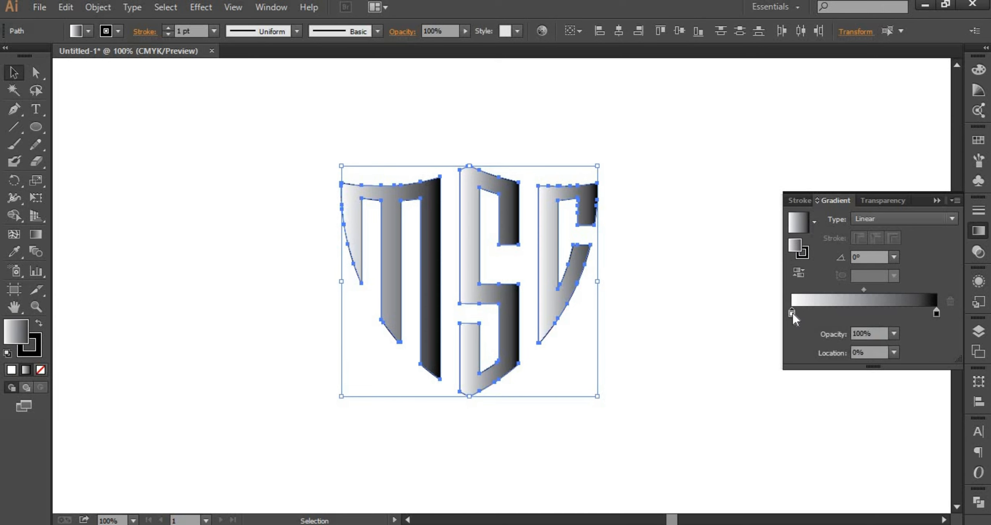
double_click(793, 313)
click(879, 359)
click(748, 364)
click(872, 419)
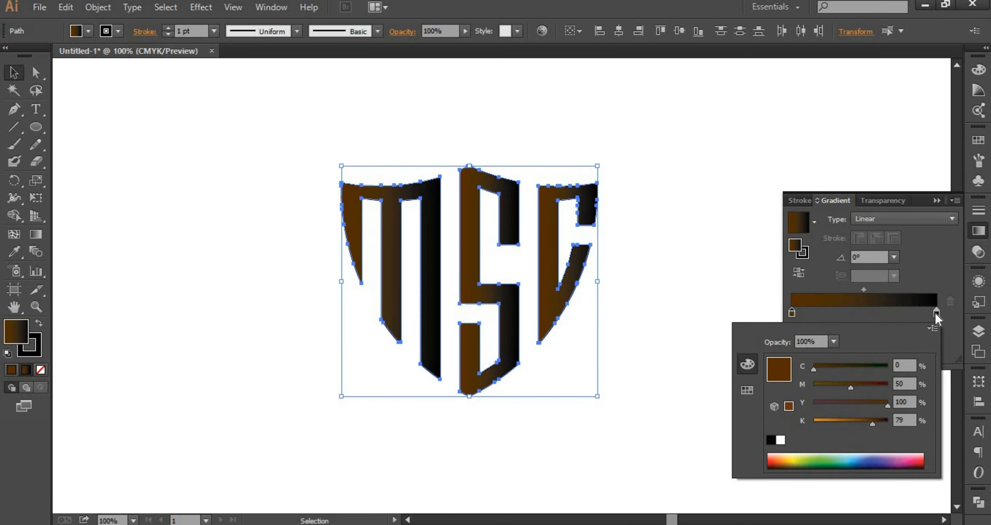
Step: Give the gradient's end stop the light orange swatch and darken it to brown by raising its black value
double_click(936, 312)
click(746, 390)
click(889, 358)
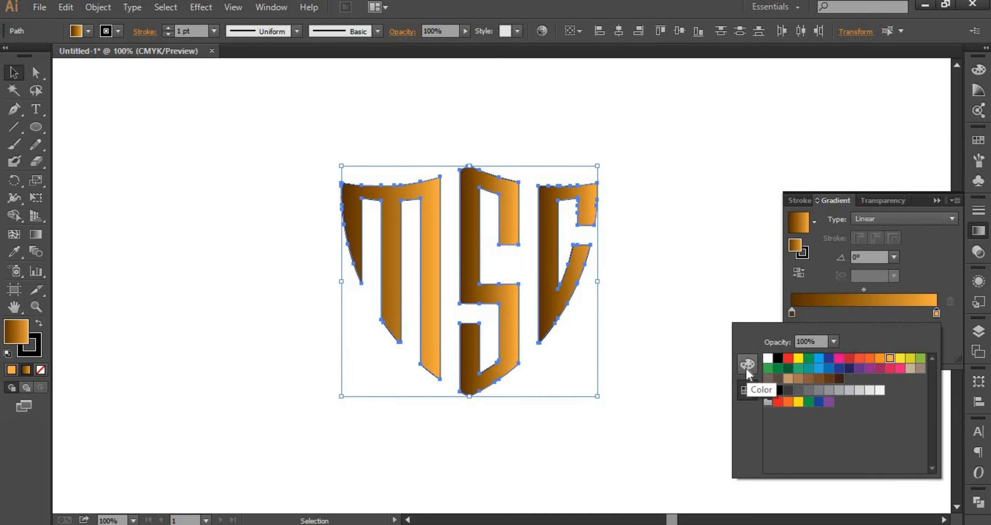
click(746, 366)
click(873, 420)
Step: Add two intermediate gradient stops using the light orange swatch, with the second one at 71.92%, and deselect the letters
click(858, 313)
double_click(857, 313)
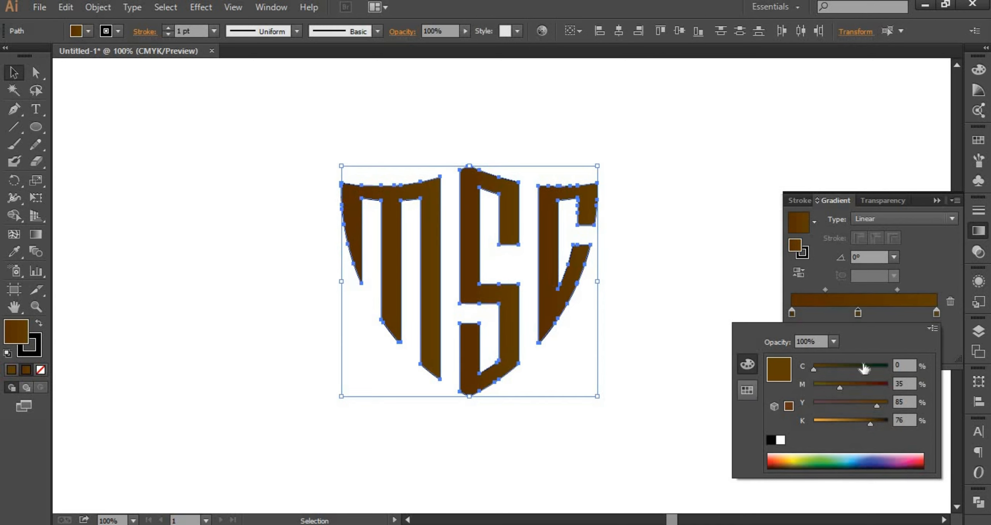
click(746, 390)
click(889, 357)
drag(858, 312, 896, 313)
click(850, 313)
click(660, 341)
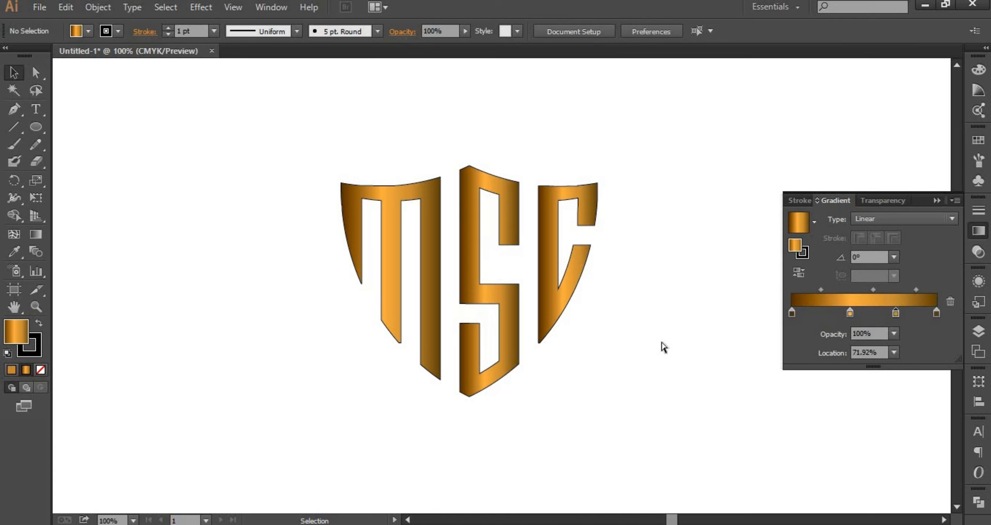
Step: Enlarge the three gradient letters together to about twice their size and centre them on the artboard
key(ctrl+minus)
key(ctrl+minus)
key(ctrl+minus)
key(ctrl+minus)
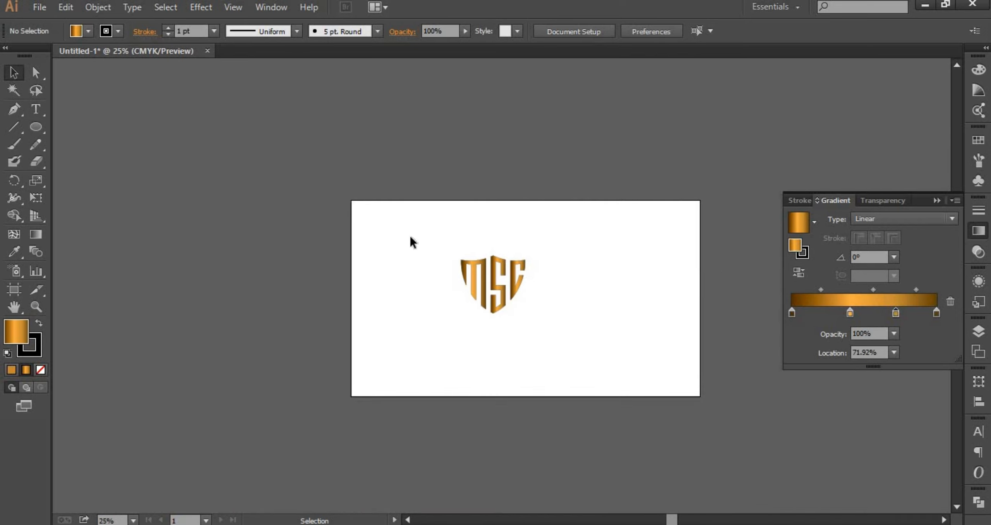
drag(432, 240, 563, 347)
drag(522, 315, 555, 327)
click(612, 312)
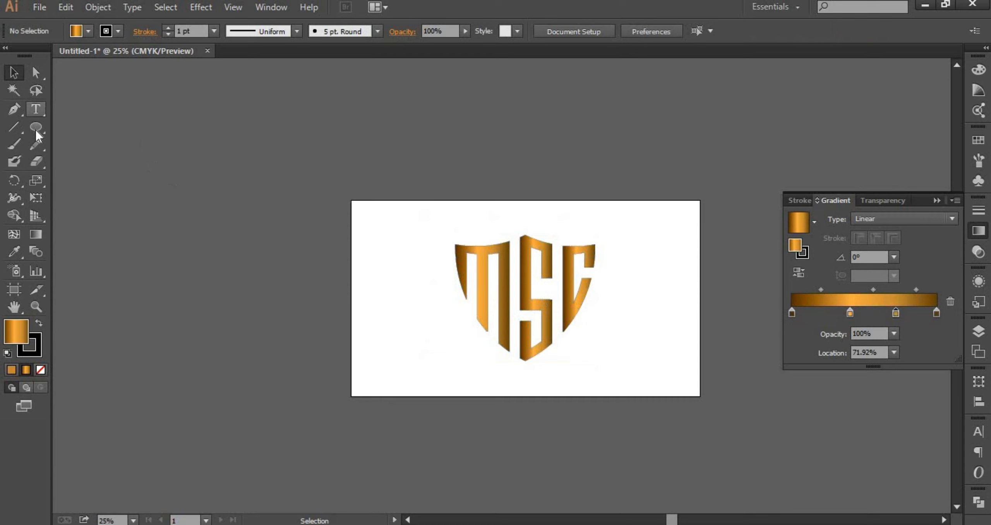
Step: Draw a rectangle covering the whole artboard and give it a black fill with no stroke
drag(36, 130, 72, 129)
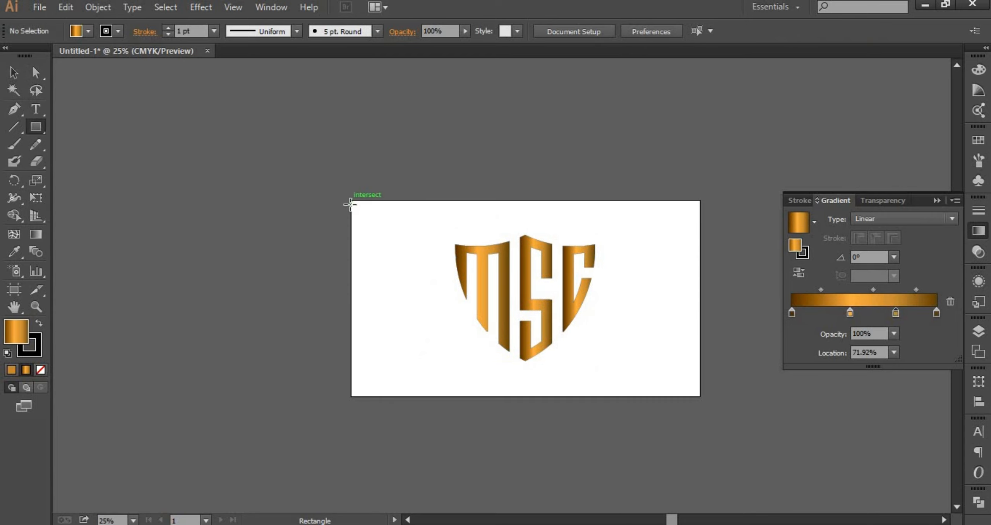
mouse_move(351, 200)
mouse_down()
mouse_move(511, 348)
mouse_move(700, 396)
mouse_up()
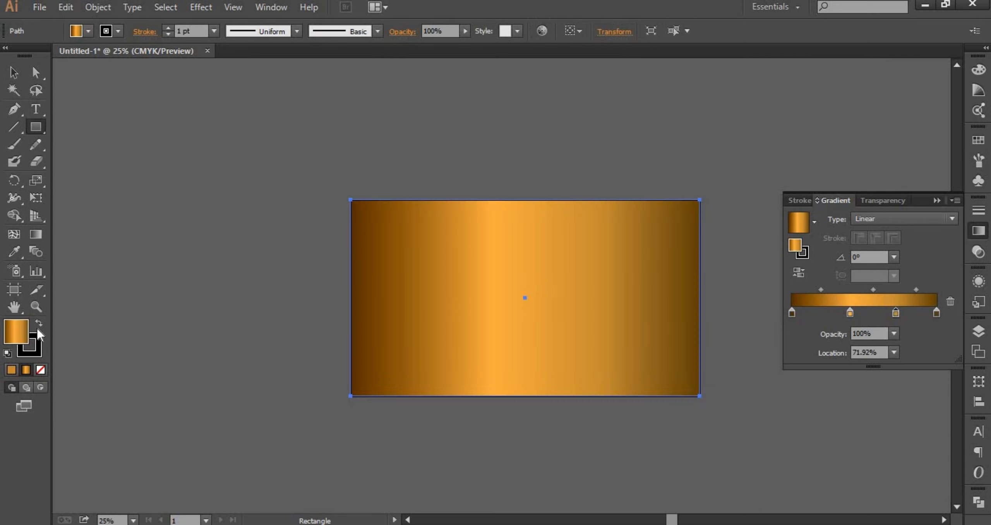
click(38, 323)
click(40, 369)
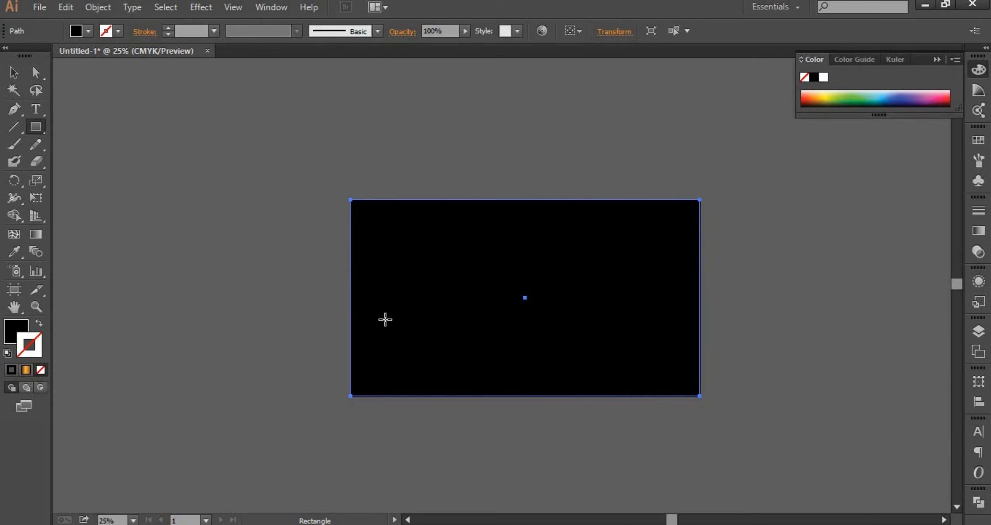
Step: Send the black rectangle to the back, behind the letters, and deselect it
right_click(387, 319)
mouse_move(436, 290)
click(614, 343)
click(14, 73)
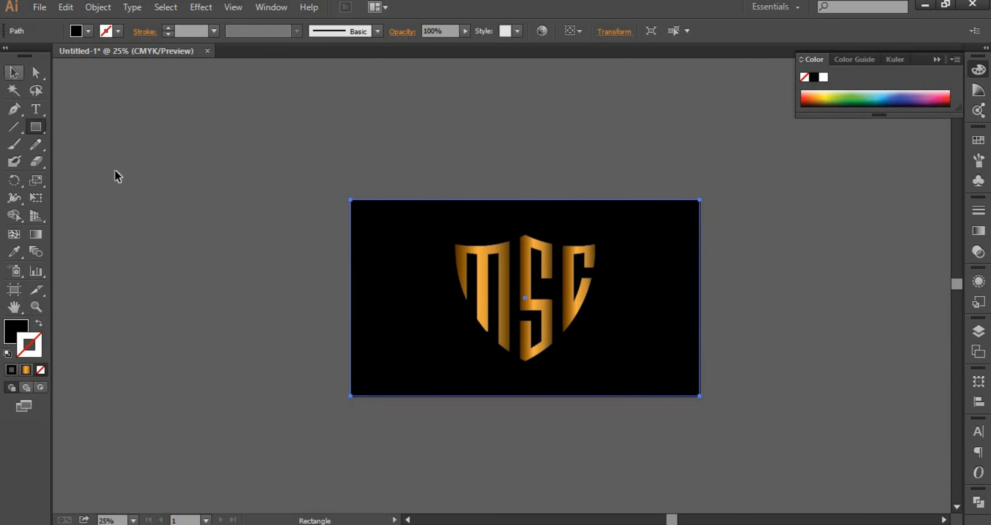
click(116, 171)
key(ctrl+plus)
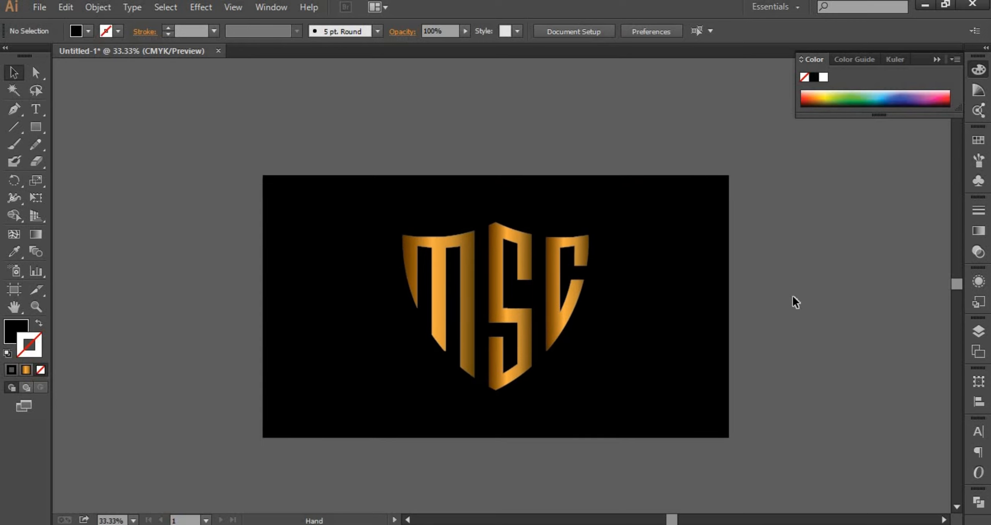